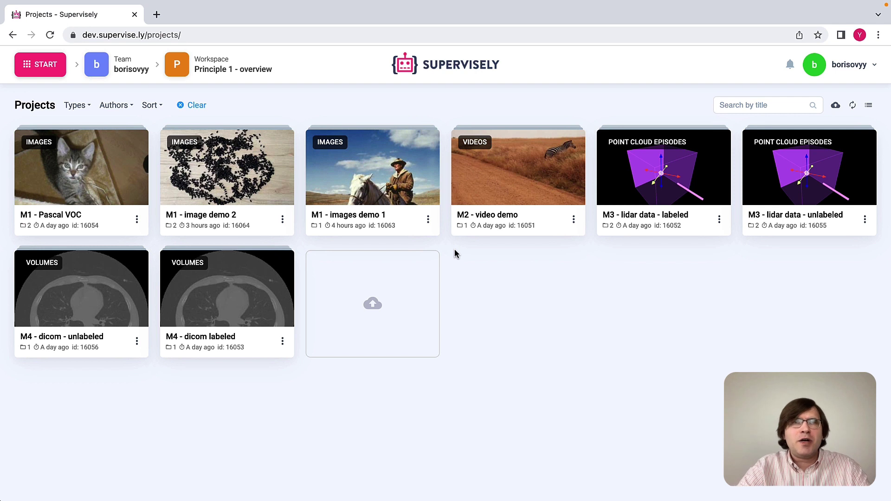
Open the M1 - images demo 1 project, check its Classes and Tags, and return to Classes.
mouse_move(235, 78)
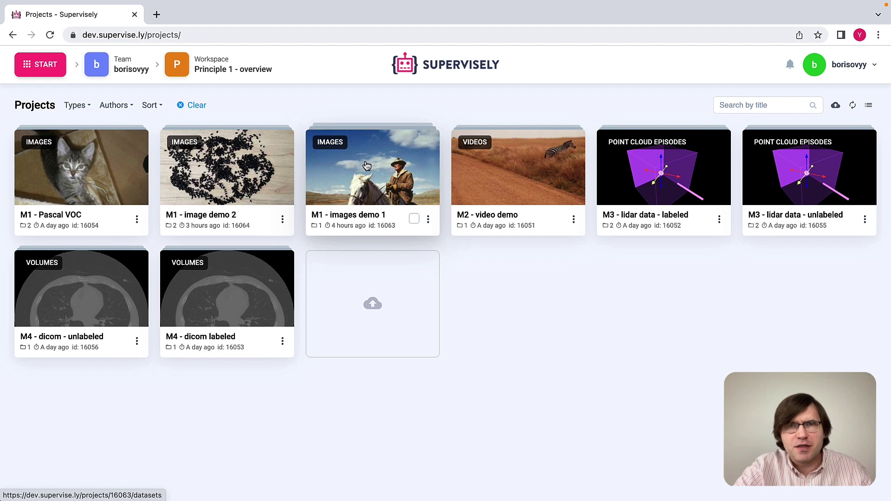
click(378, 171)
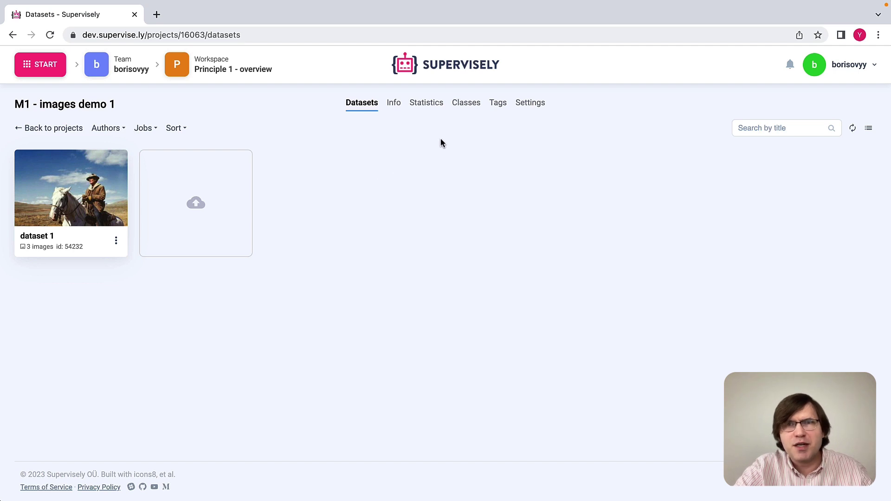
click(466, 104)
click(493, 108)
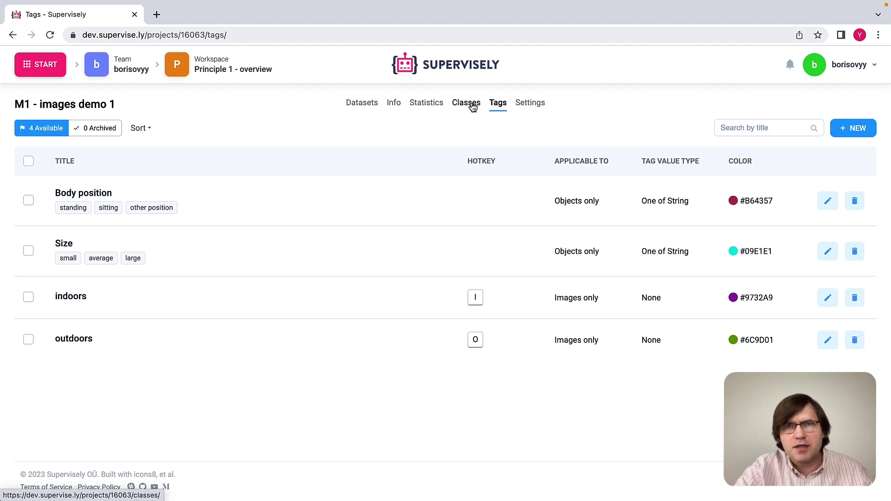
click(472, 105)
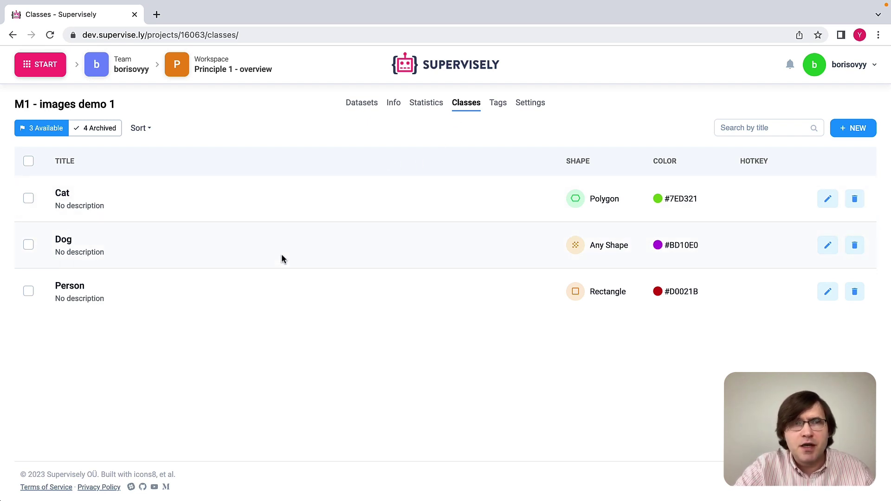
double_click(60, 194)
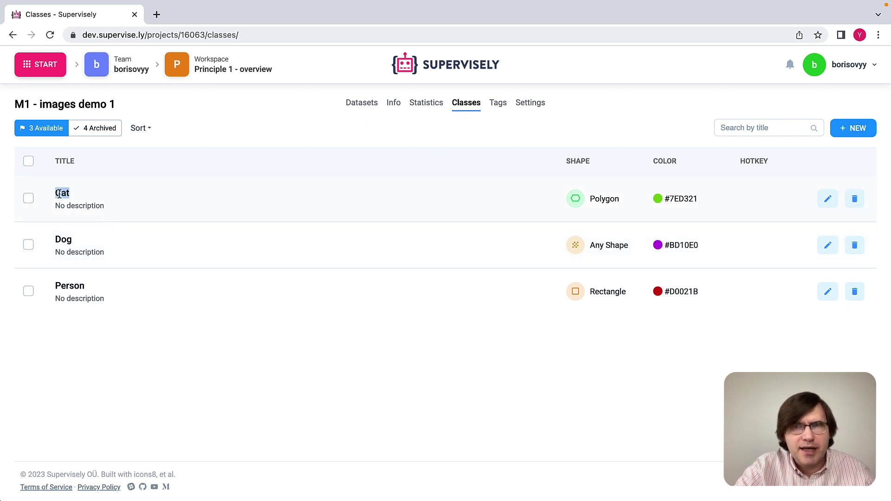
double_click(602, 199)
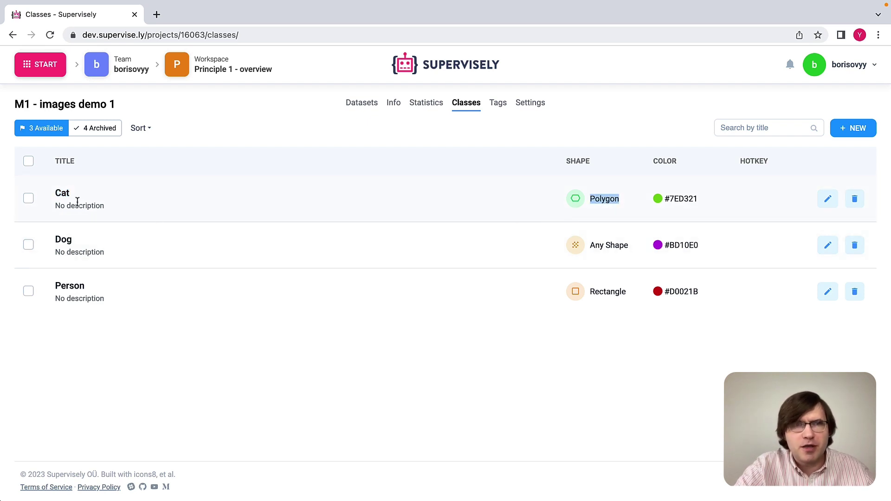
double_click(64, 239)
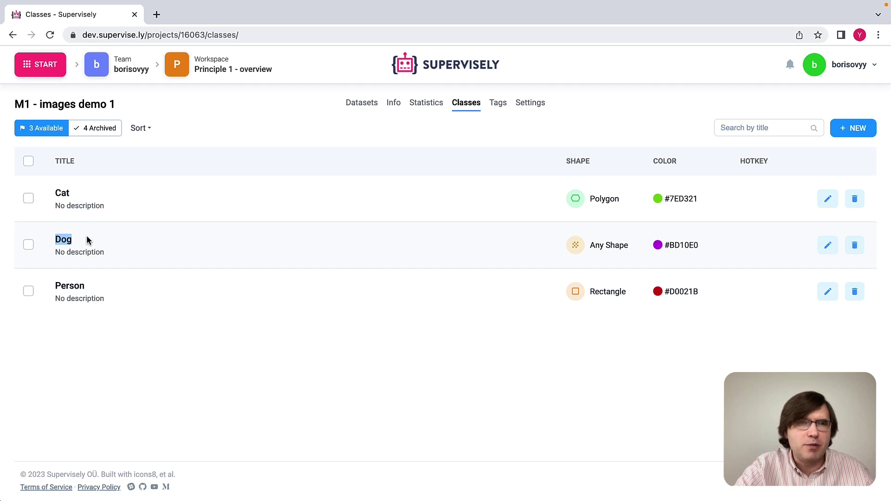
double_click(75, 285)
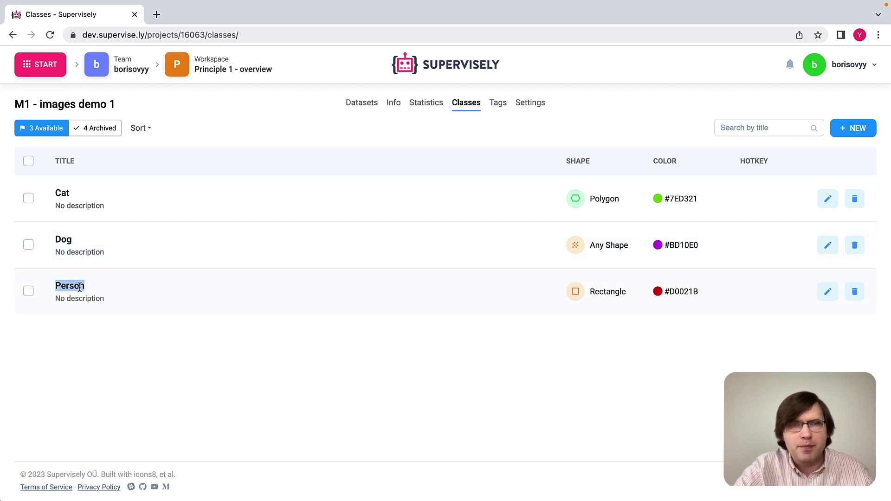
double_click(609, 293)
click(488, 314)
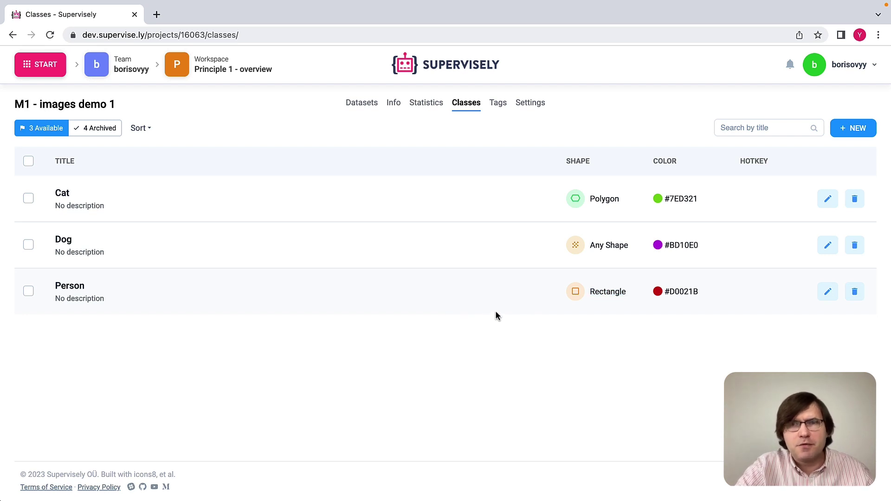
double_click(617, 291)
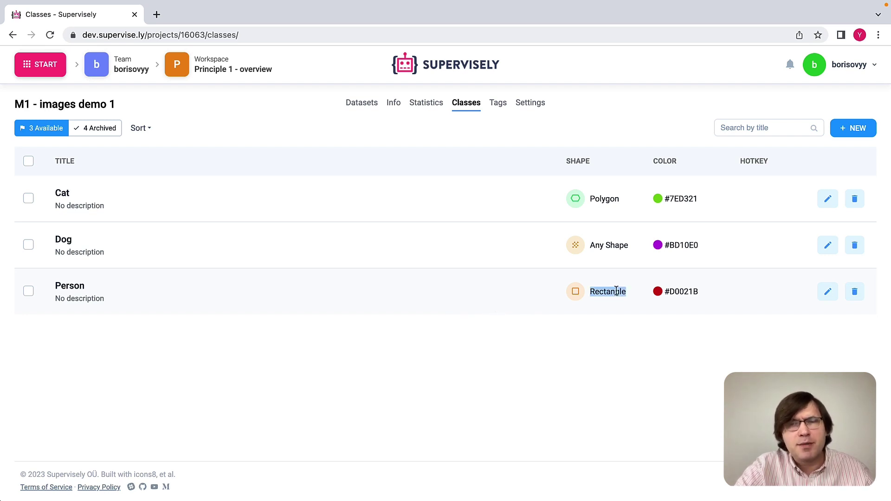
double_click(594, 245)
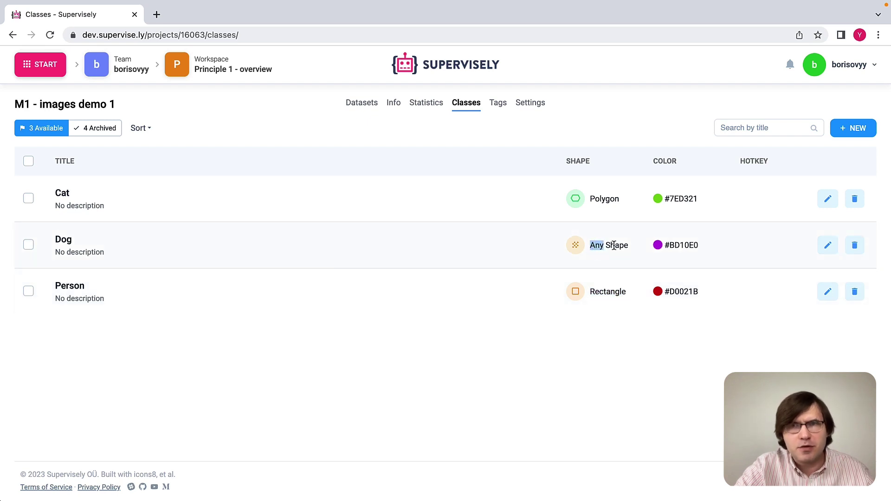
double_click(614, 245)
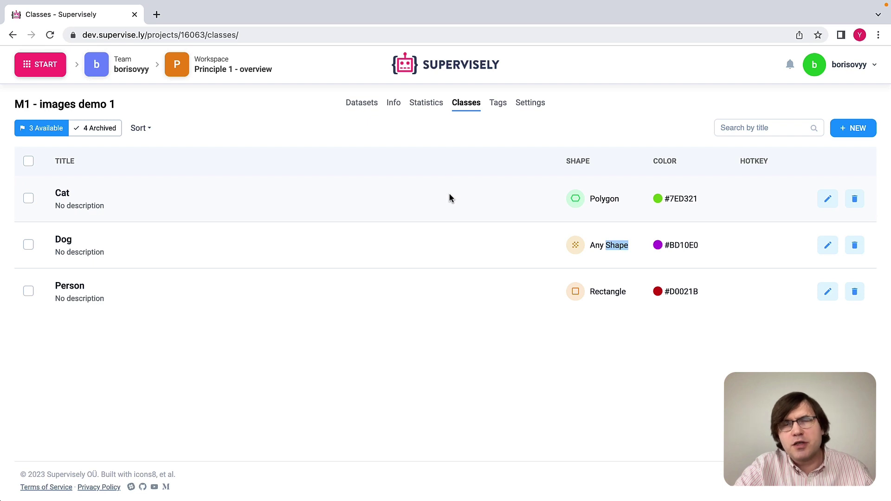
Review the project's indoors, outdoors, Size and Body position tags on the Tags page.
click(500, 104)
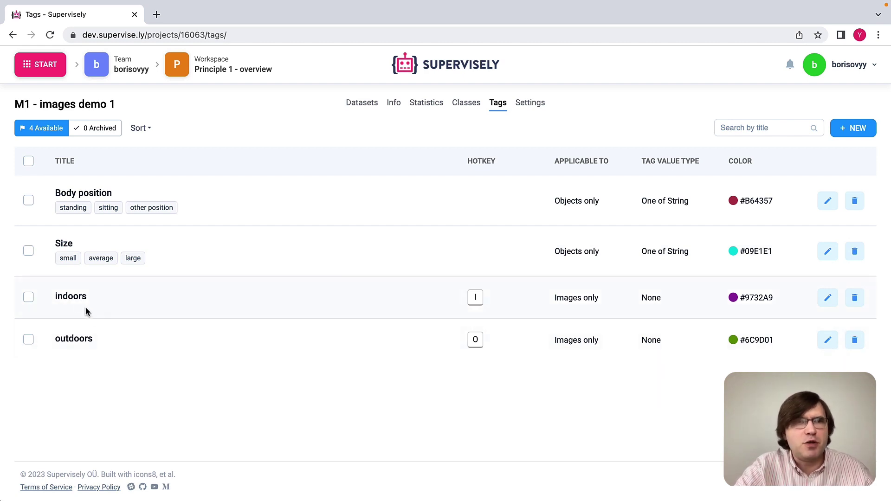
double_click(75, 298)
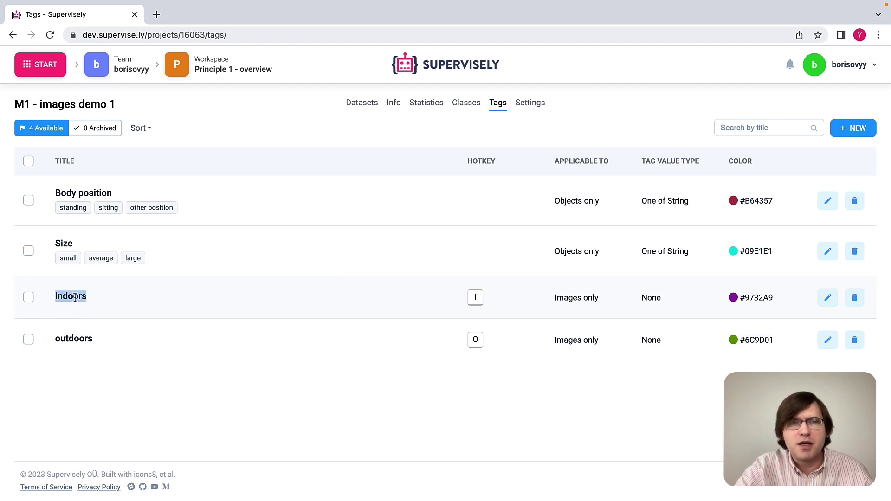
double_click(76, 339)
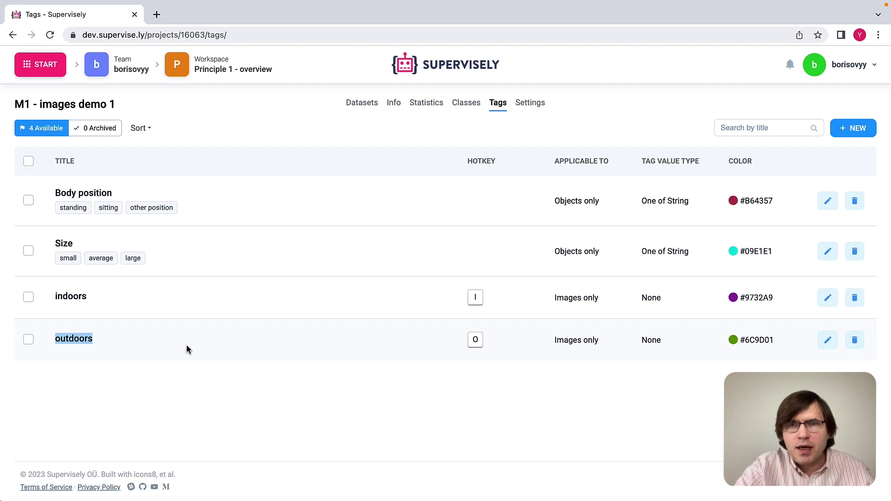
right_click(66, 297)
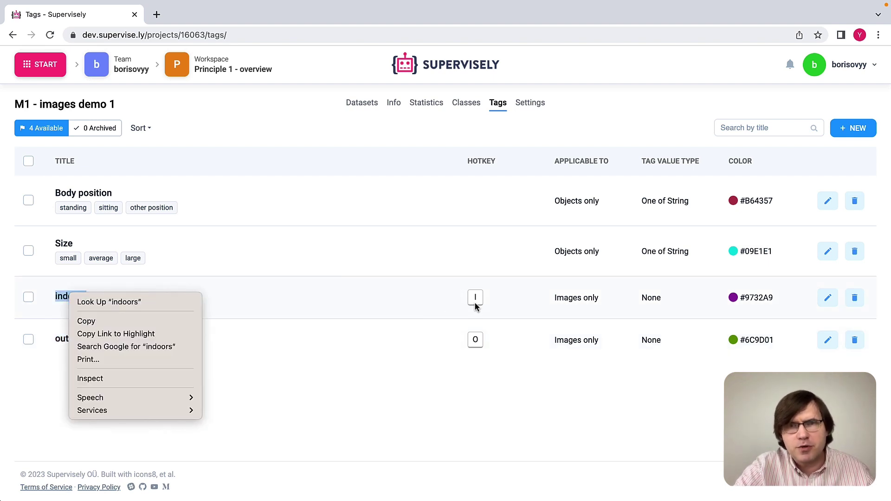
click(457, 371)
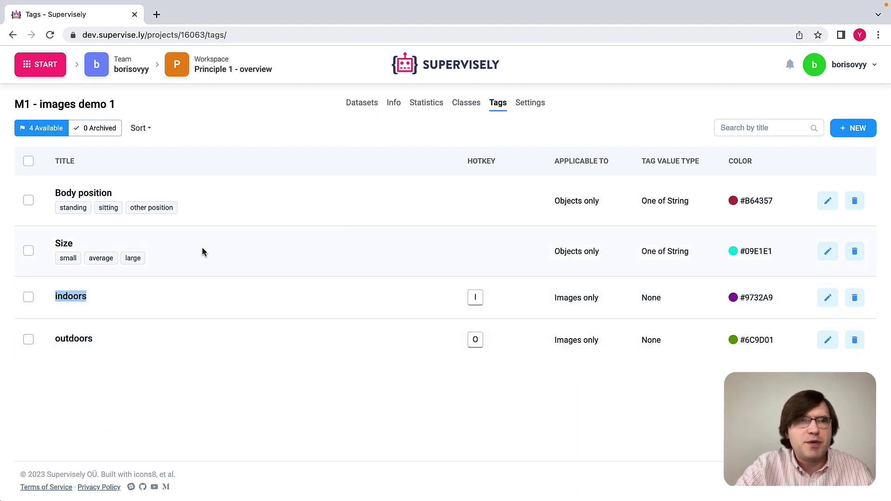
double_click(63, 242)
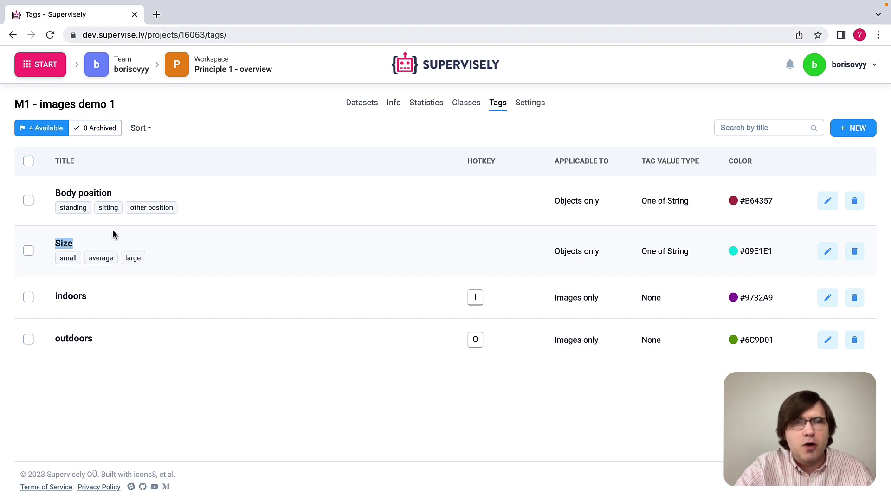
double_click(95, 192)
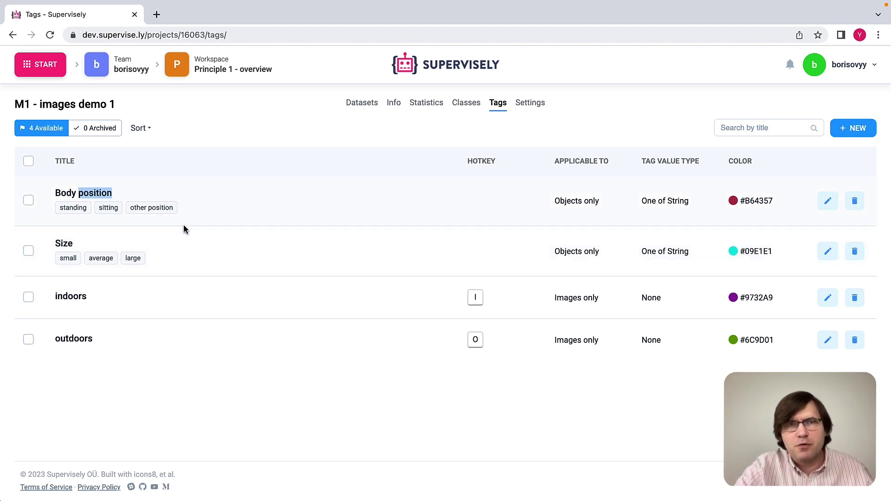
Return to the project's datasets and choose dataset 1 for annotation.
click(467, 103)
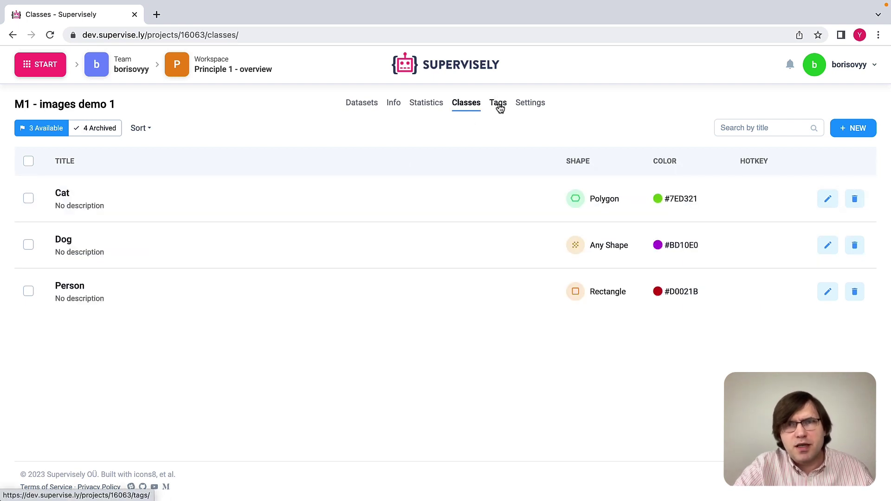
click(370, 106)
click(98, 162)
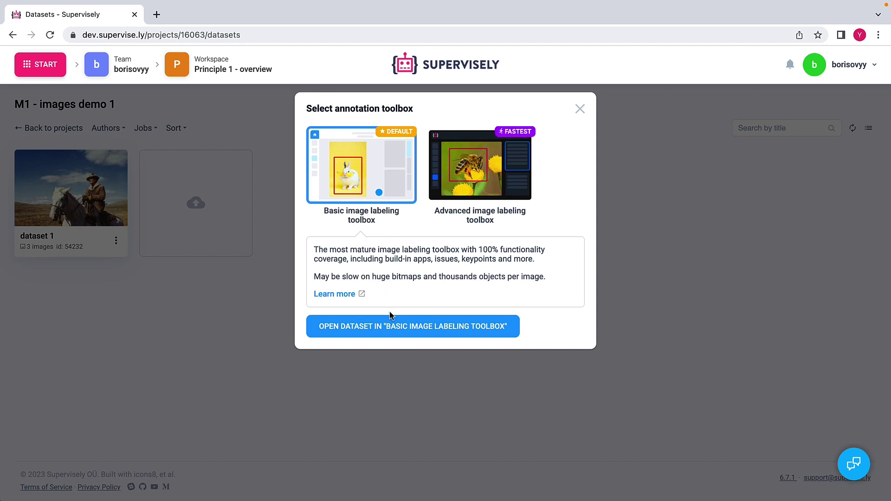
Open dataset 1 in the basic labeling toolbox, hide the APPS panel, and show image_01.jpg.
click(420, 330)
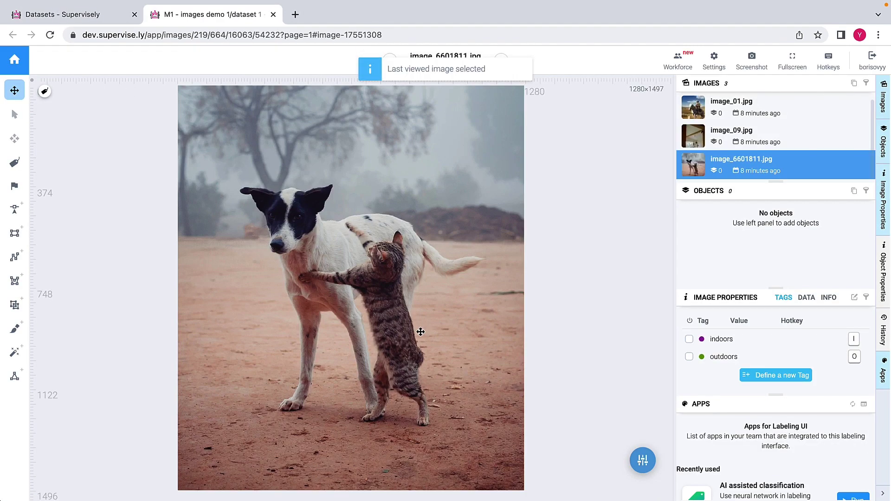
click(702, 116)
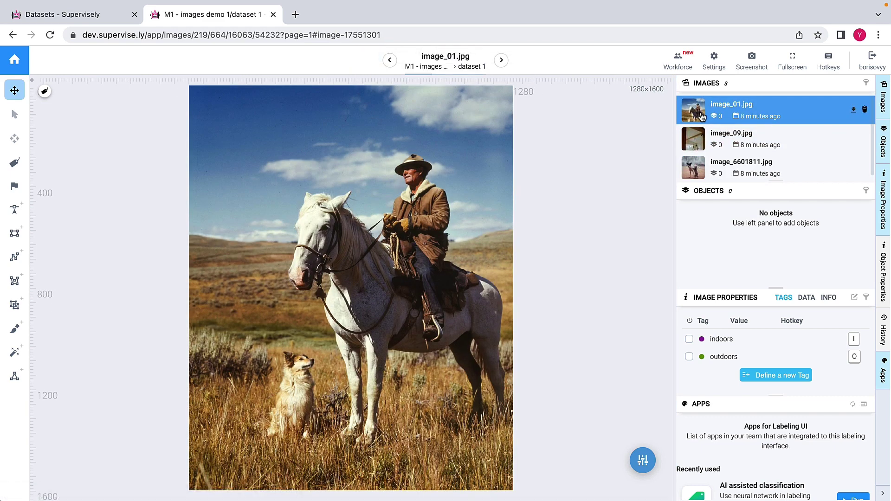
key(shift+d)
key(shift+d)
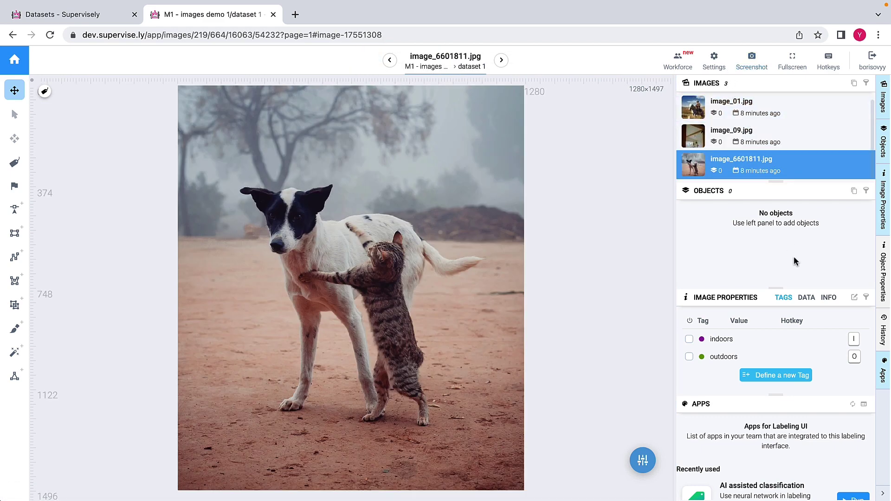
click(864, 403)
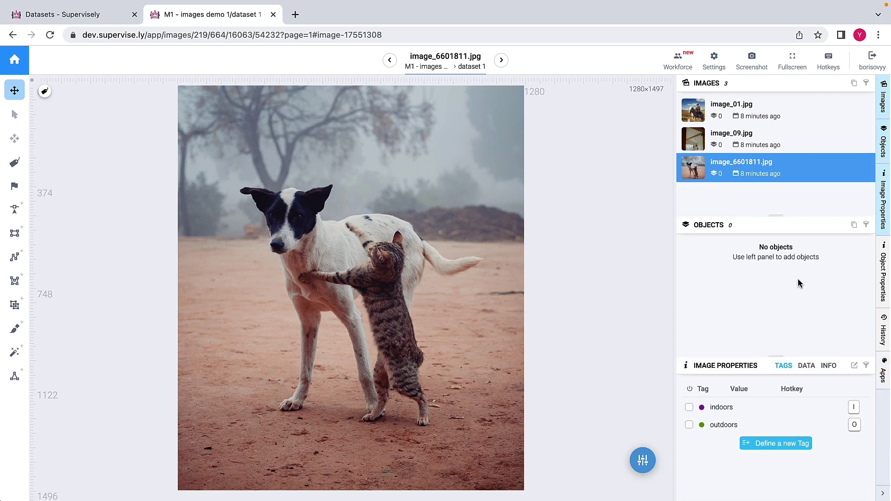
click(695, 118)
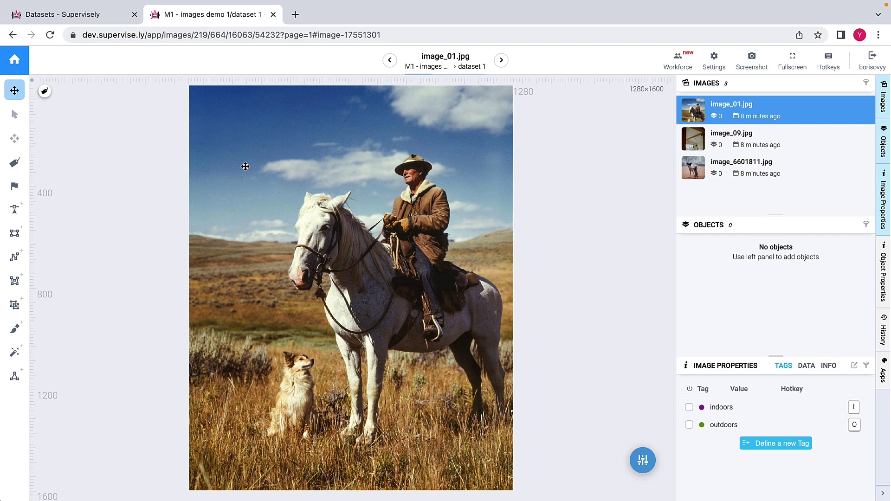
Tag image_01.jpg and image_6601811.jpg as outdoors and image_09.jpg as indoors, then return to image_01.jpg.
key(o)
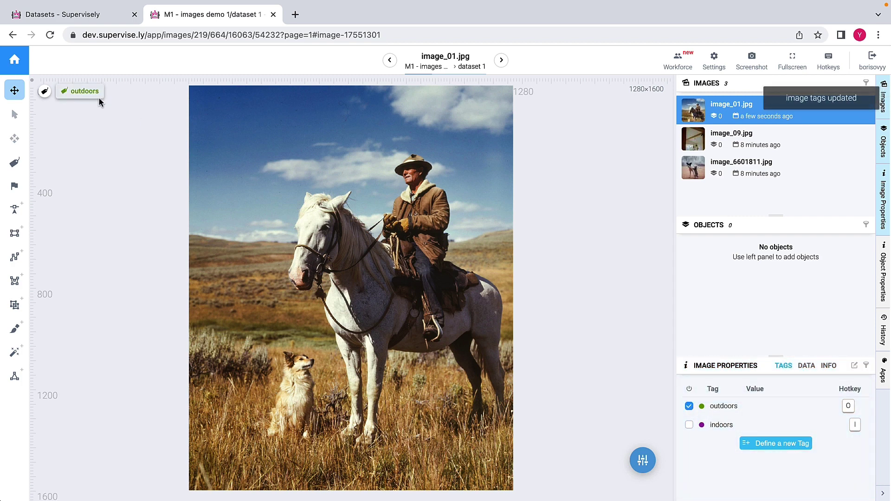
click(695, 143)
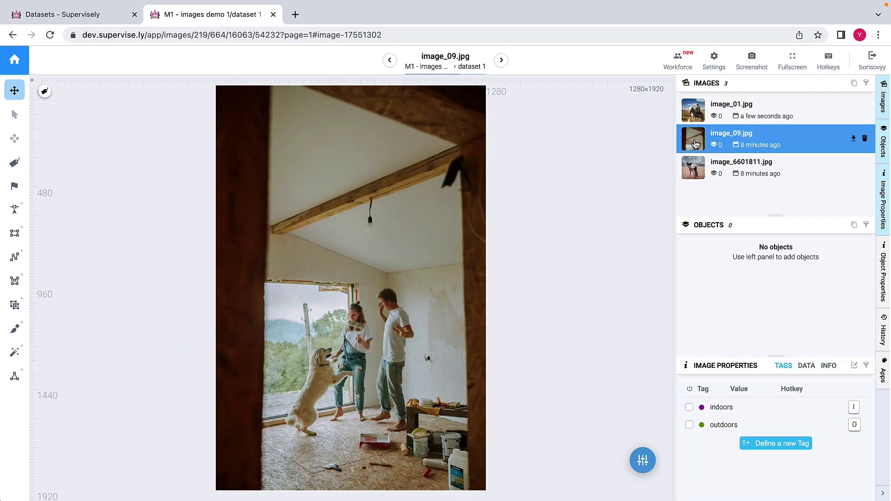
key(i)
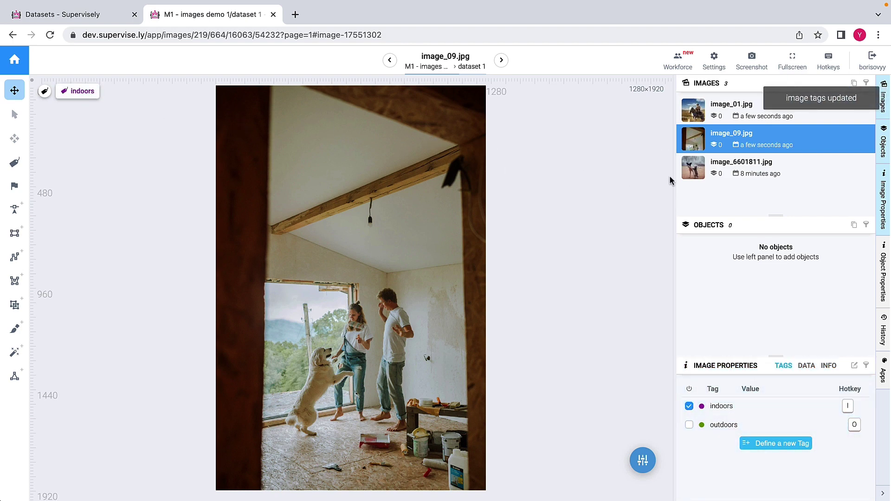
click(701, 174)
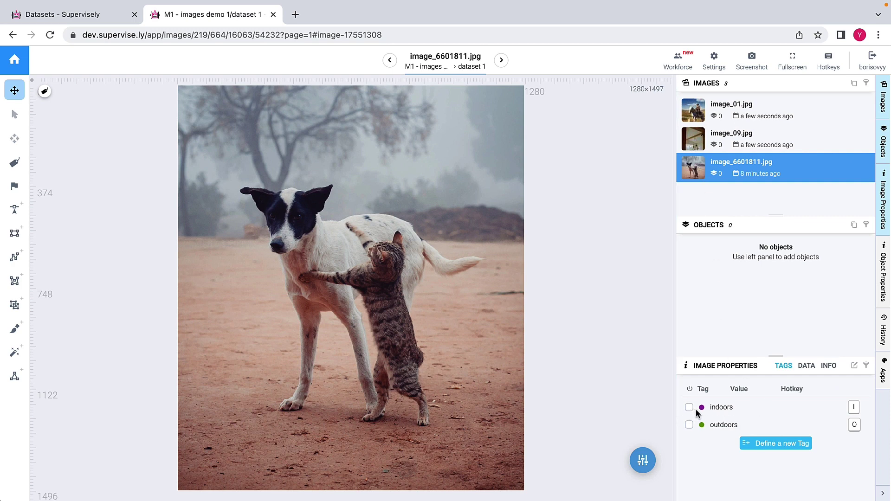
click(689, 425)
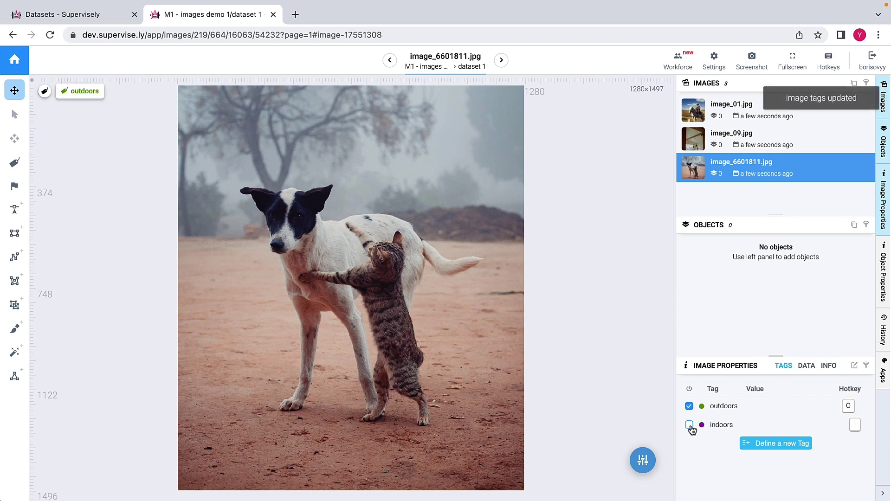
click(700, 119)
key(shift+d)
key(shift+d)
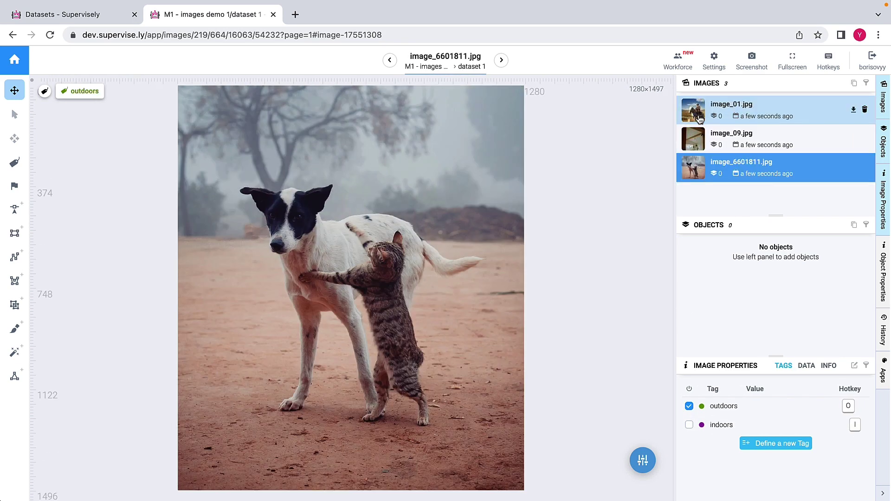
click(700, 119)
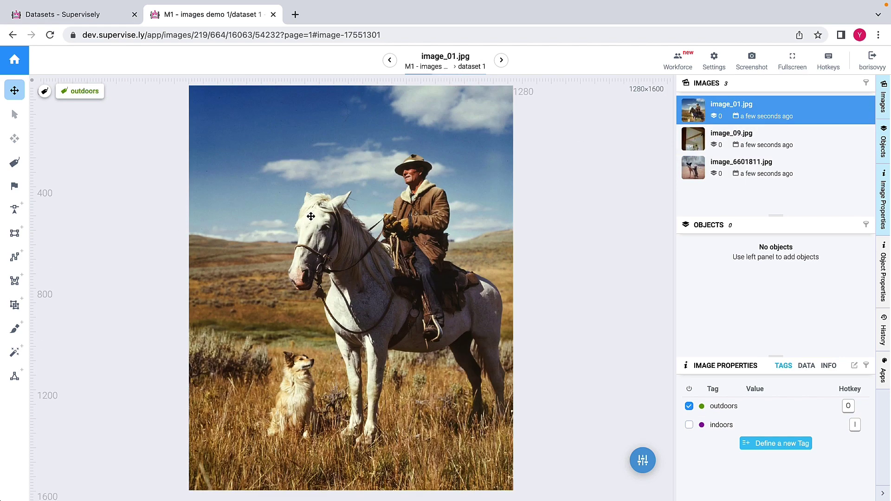
Draw a Person-class rectangle around the horse rider, from his hat to his boot.
click(16, 234)
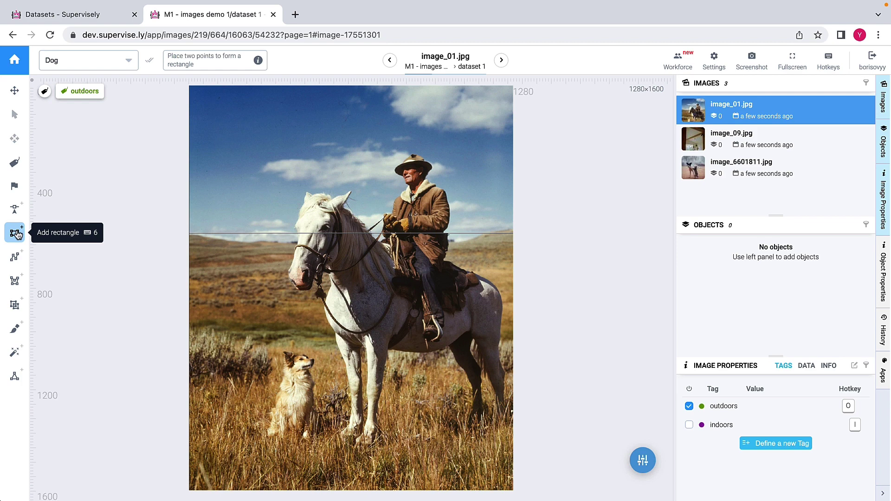
click(126, 62)
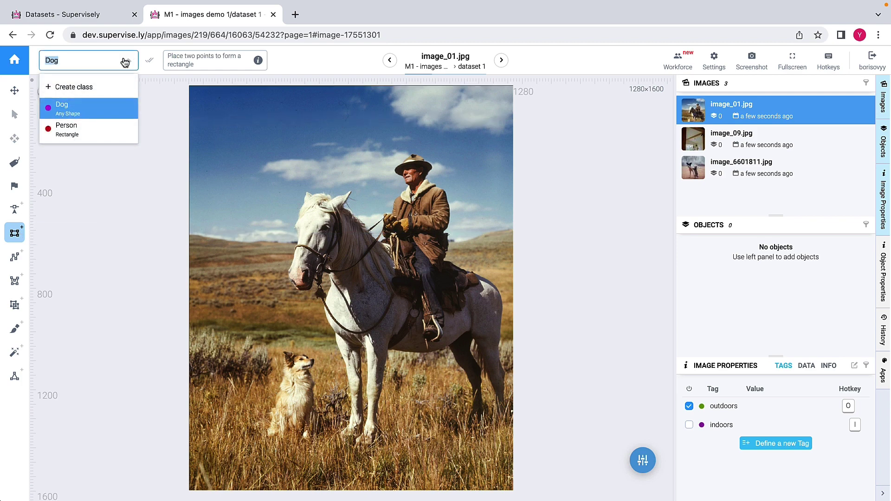
click(68, 129)
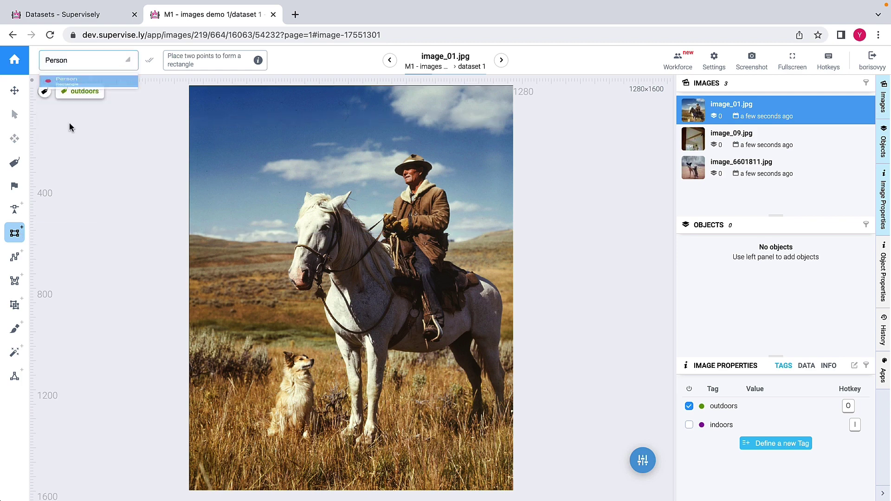
click(393, 171)
click(383, 154)
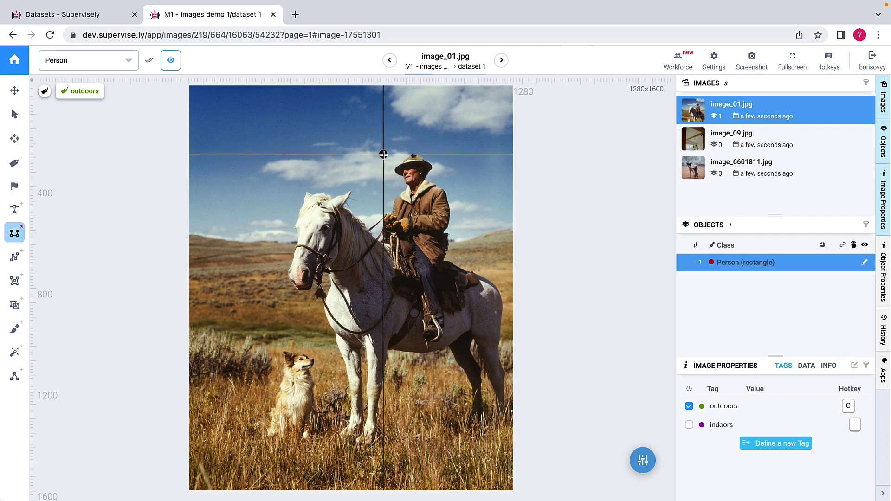
click(450, 342)
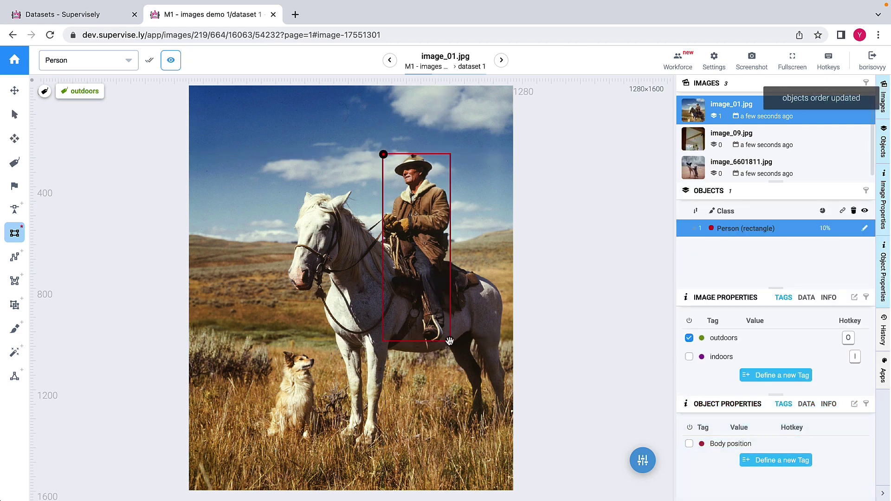
key(Escape)
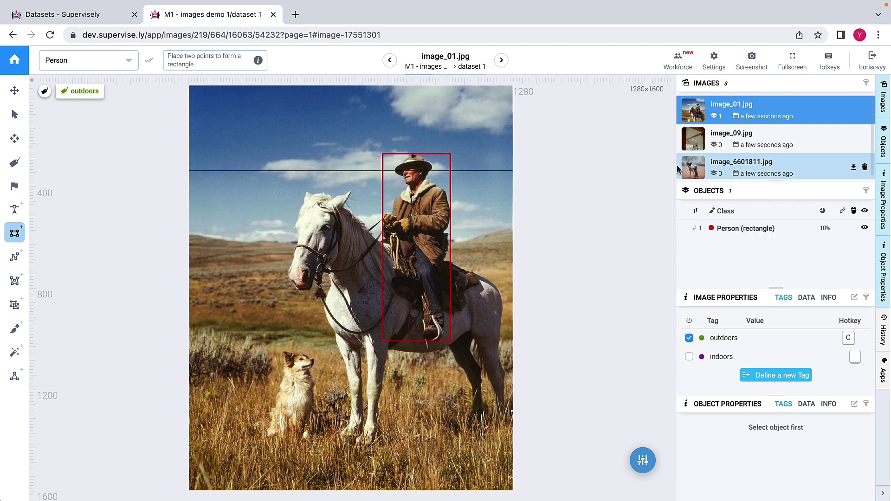
In image_09.jpg, box the woman and the man with Person rectangles, then go back to image_01.jpg.
click(695, 147)
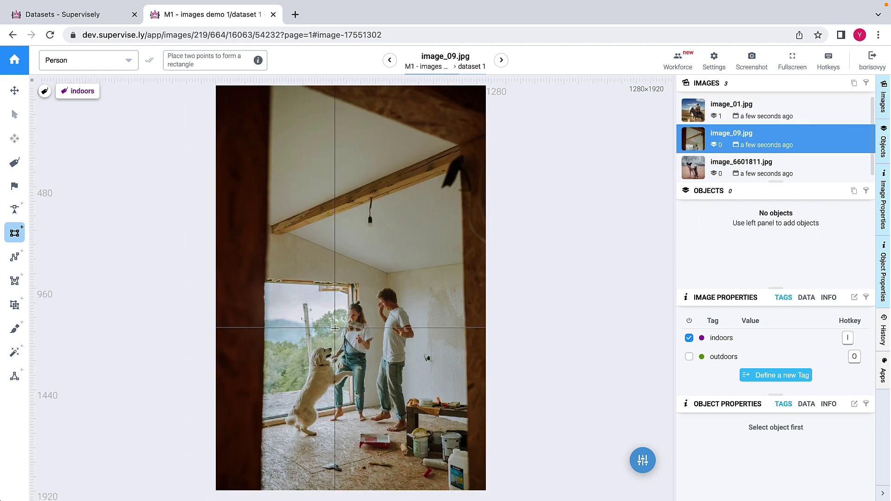
scroll(334, 329, up, 3)
drag(334, 329, 323, 225)
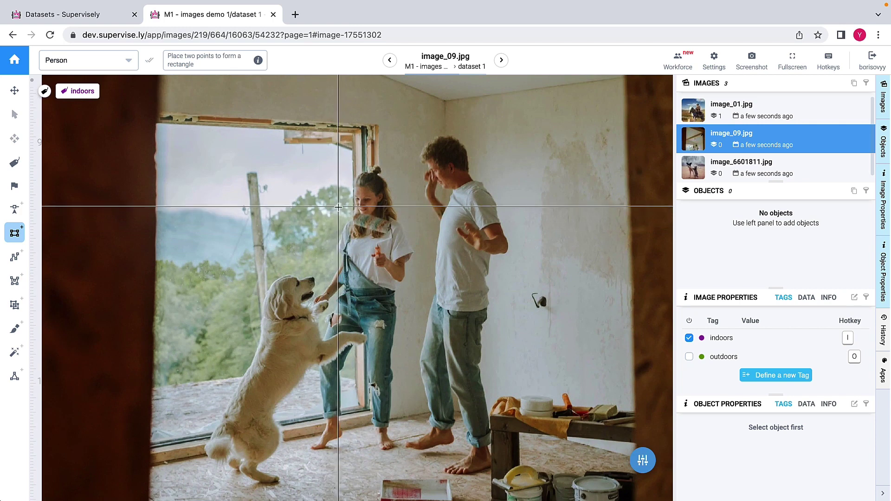
click(315, 167)
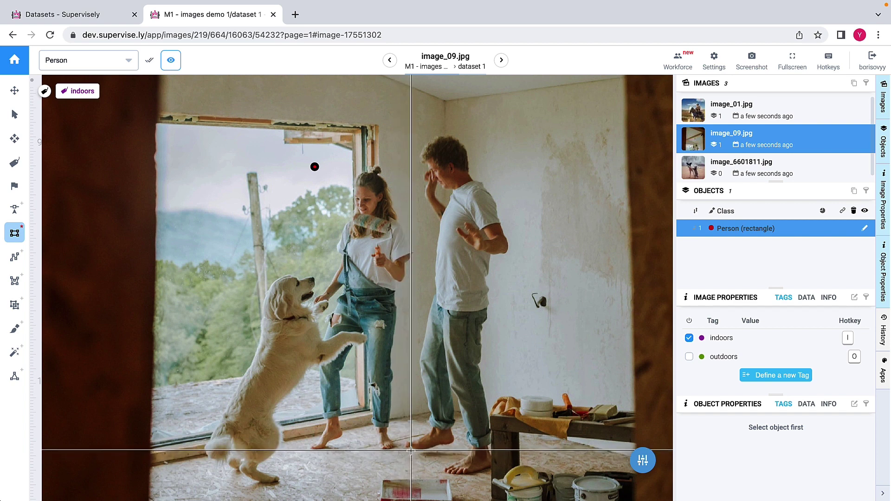
click(411, 450)
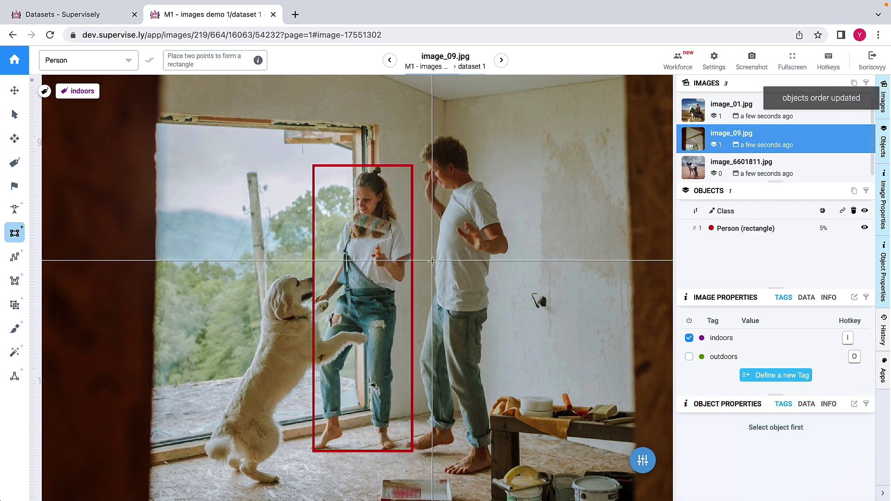
click(412, 137)
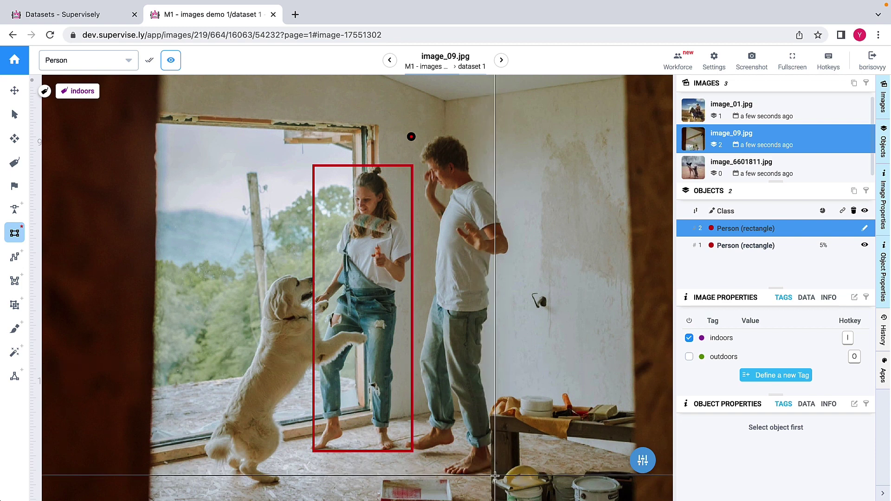
click(509, 476)
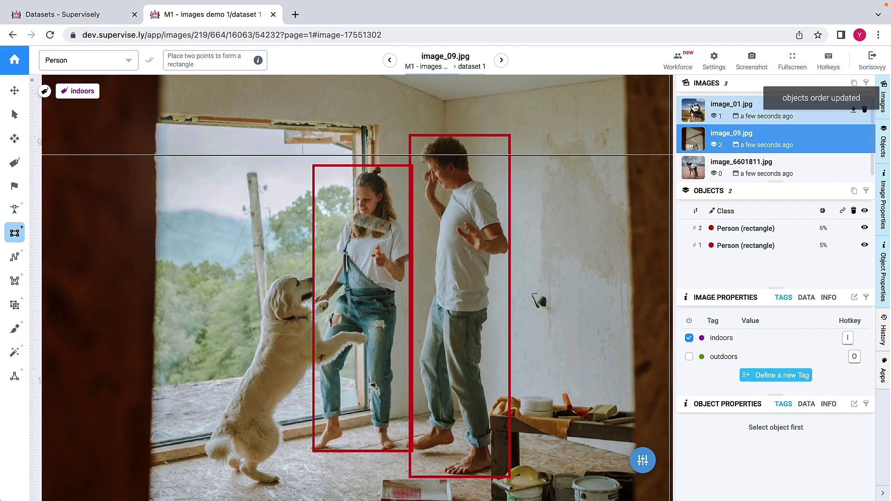
click(695, 108)
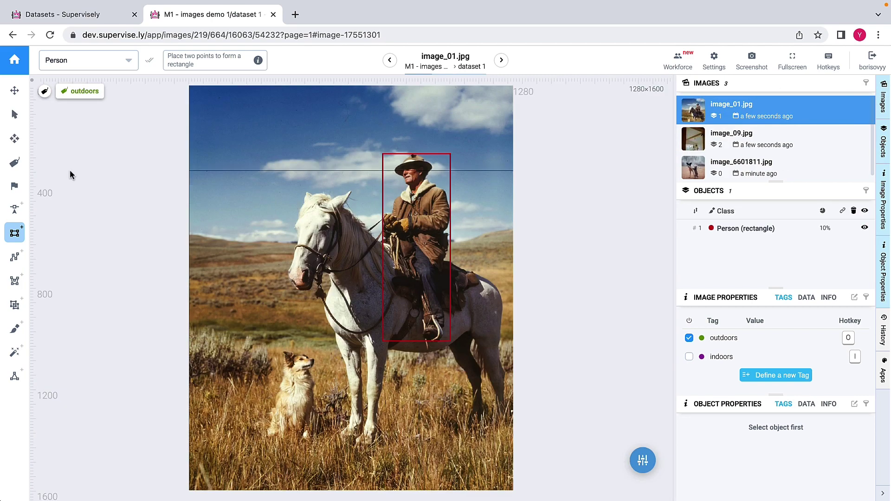
click(15, 114)
click(414, 232)
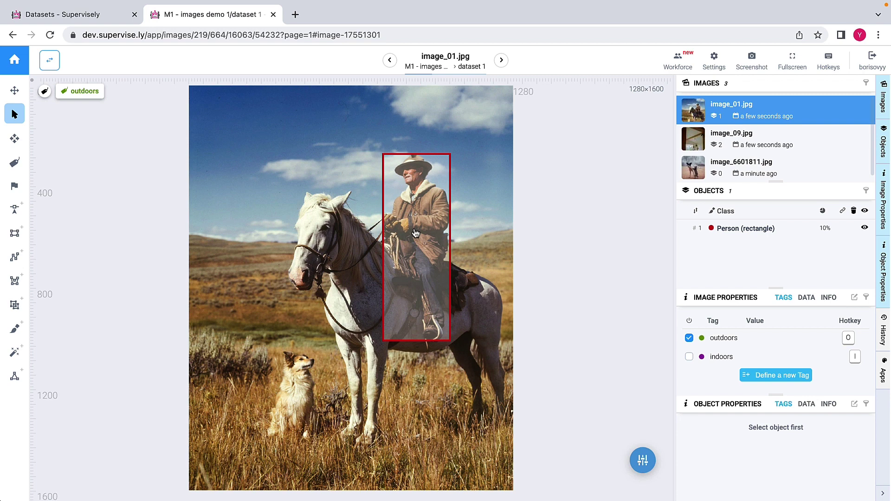
click(706, 148)
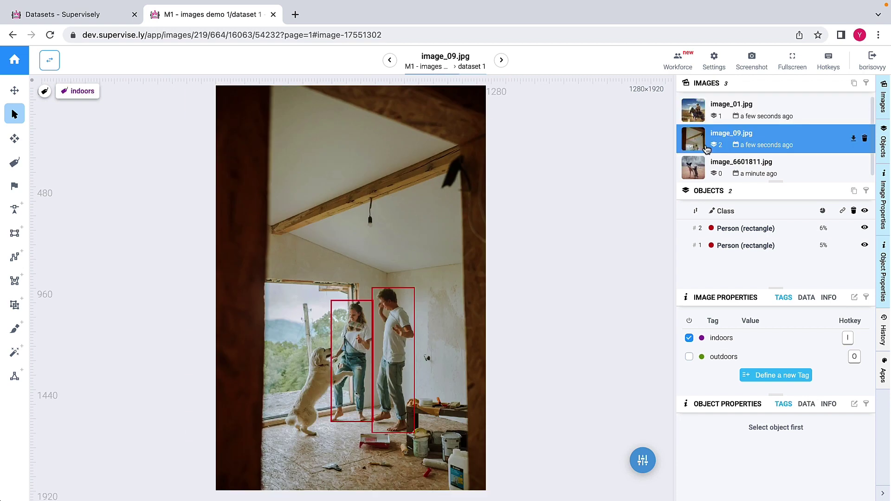
click(698, 112)
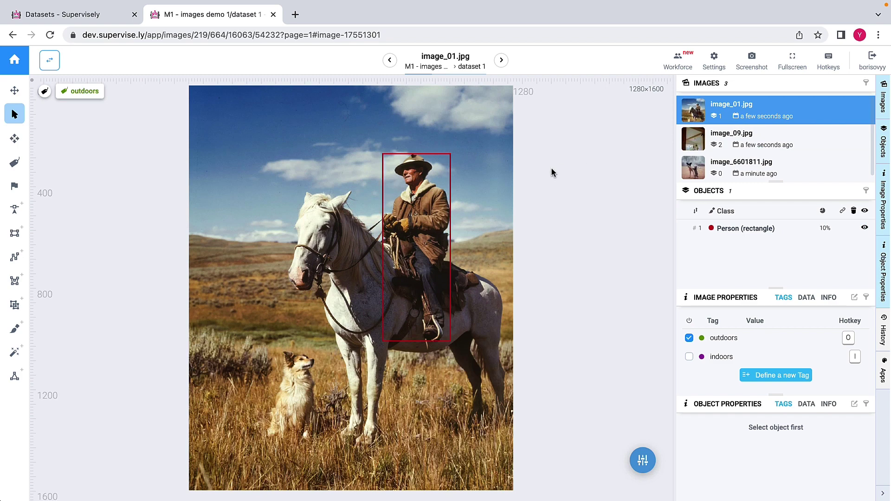
Give the rider's Person box a Body position tag set to sitting and save it.
click(412, 233)
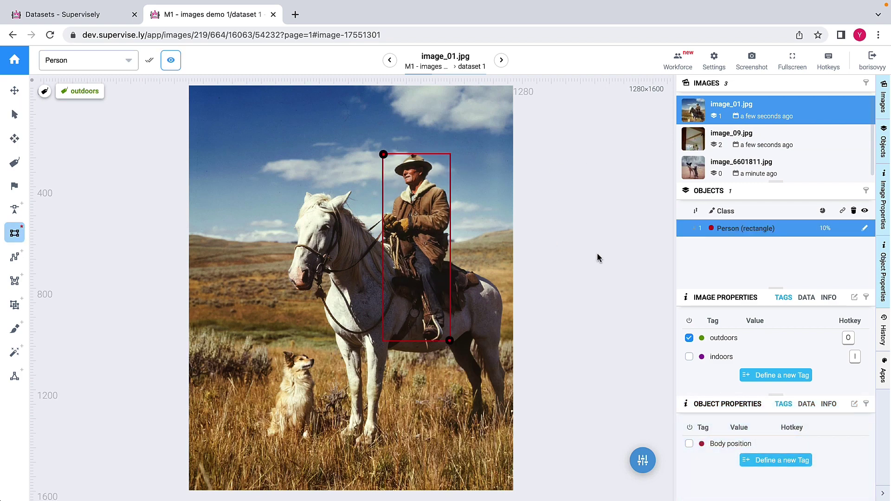
click(689, 444)
click(762, 446)
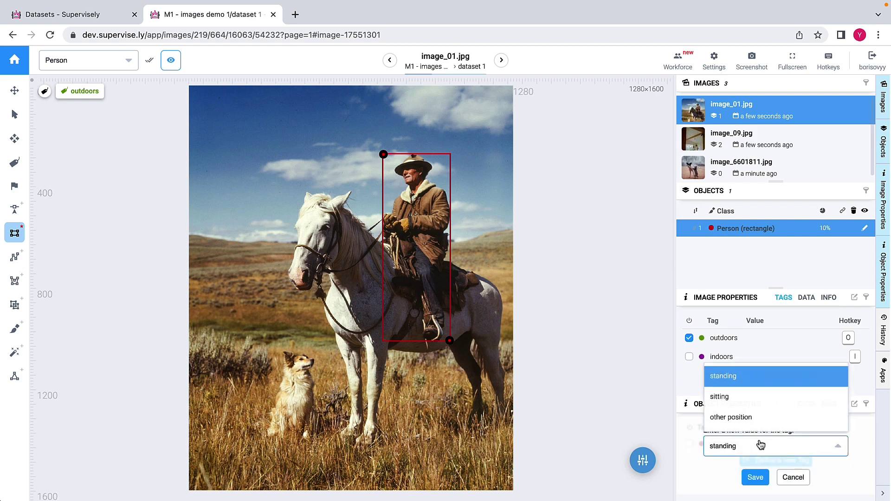
click(739, 398)
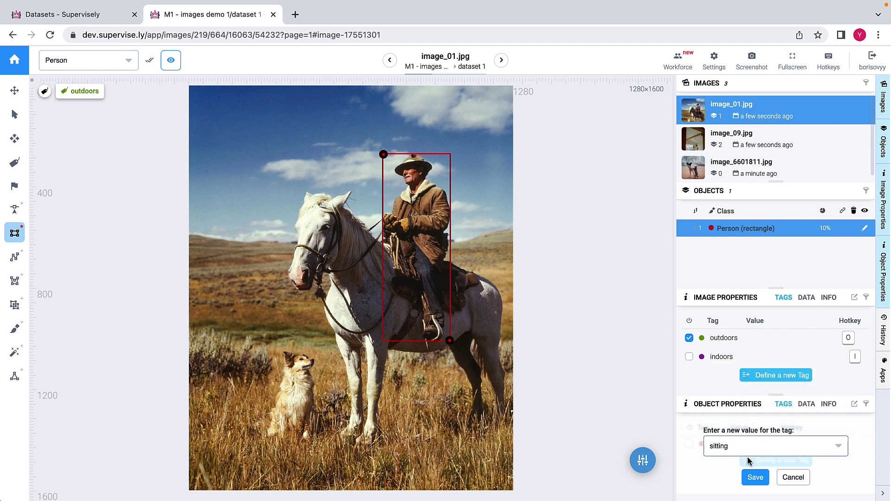
click(754, 478)
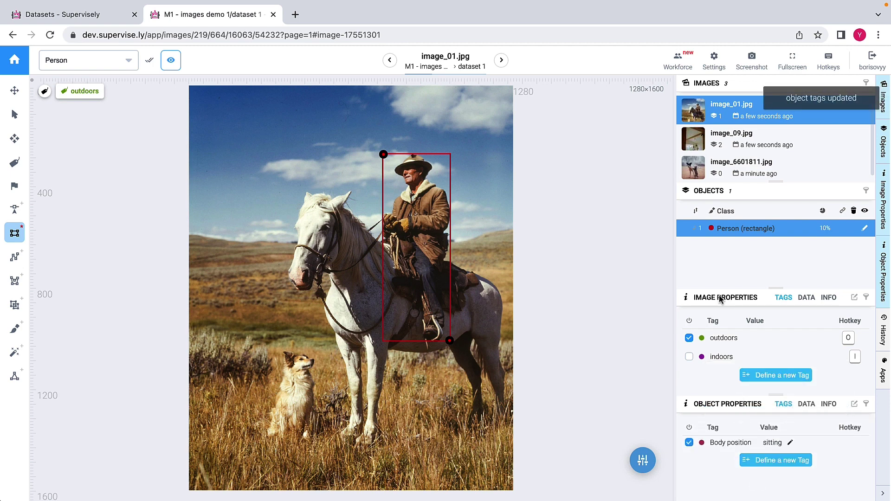
click(14, 162)
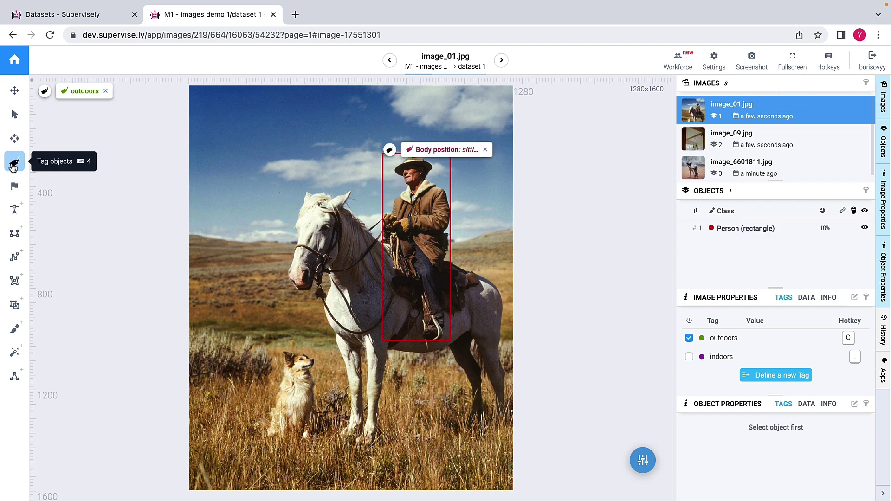
scroll(441, 159, up, 2)
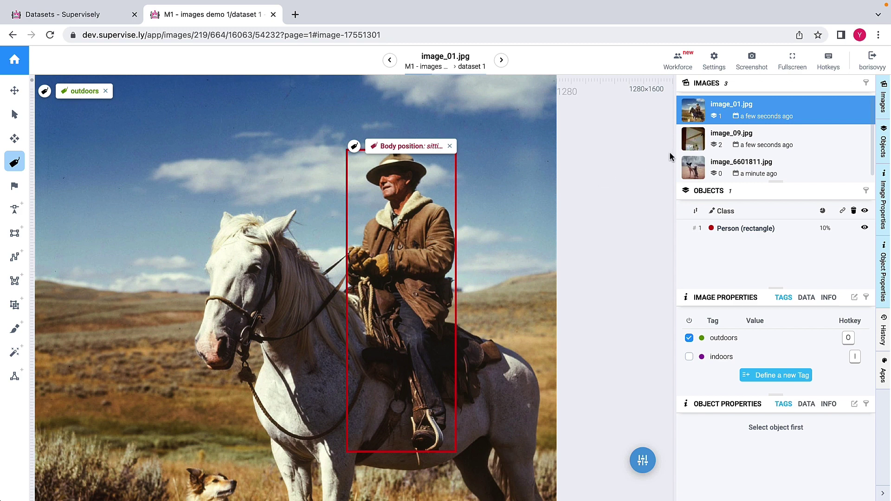
Open image_09.jpg and tag the woman's box with Body position standing.
click(732, 138)
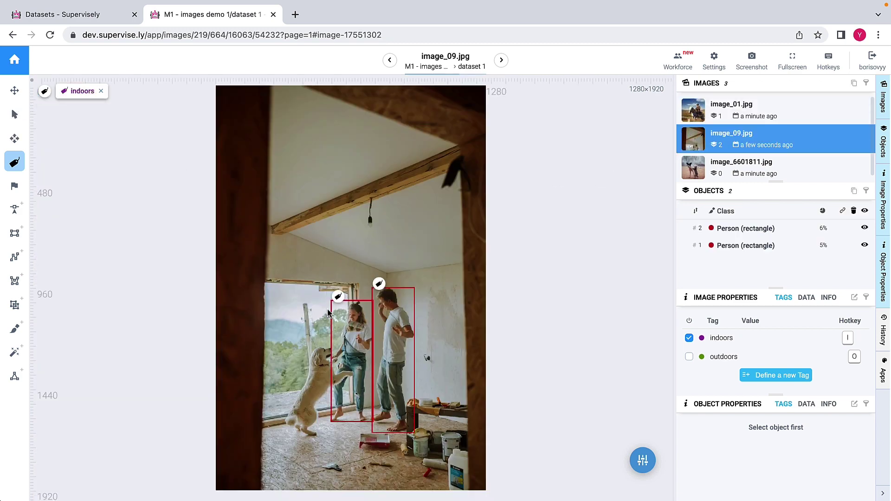
click(338, 296)
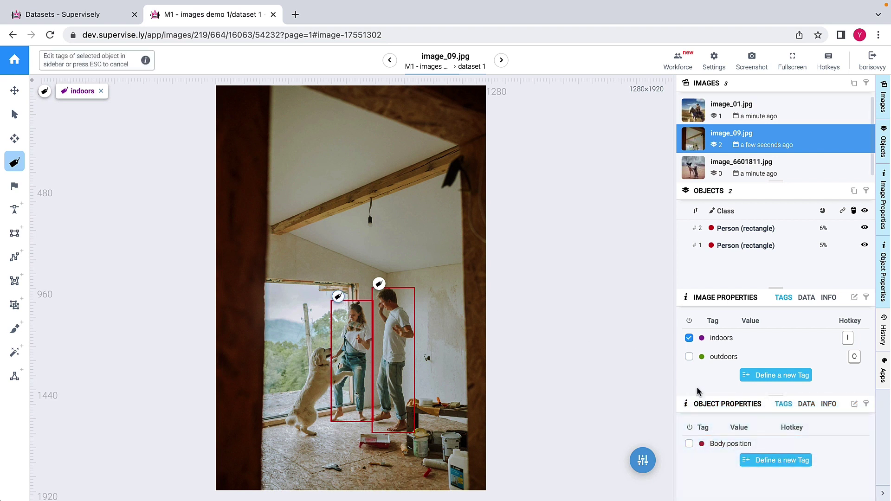
click(690, 444)
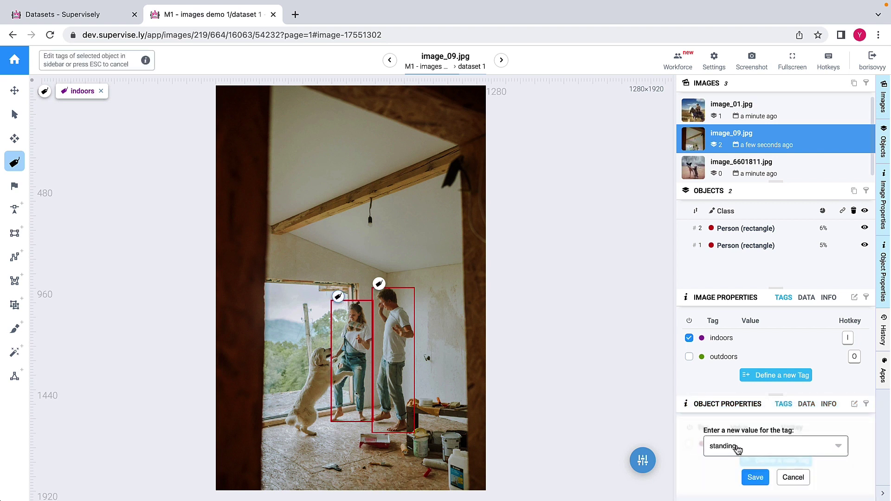
click(755, 478)
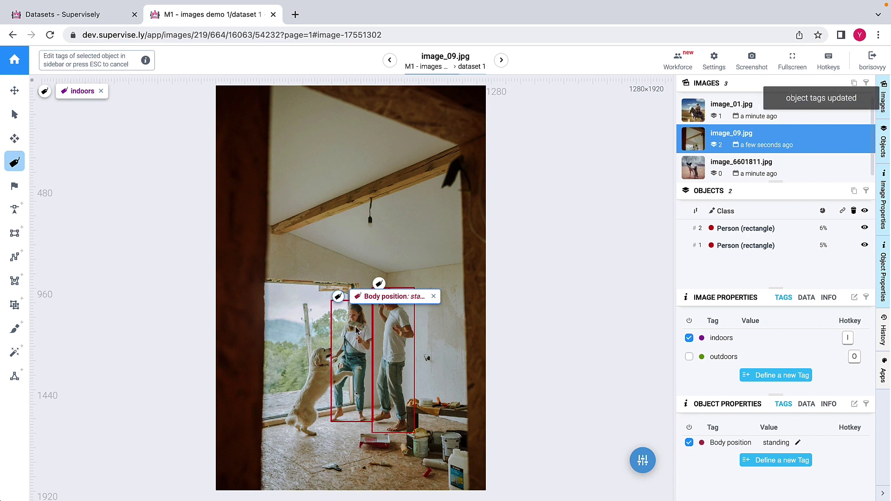
scroll(356, 329, up, 5)
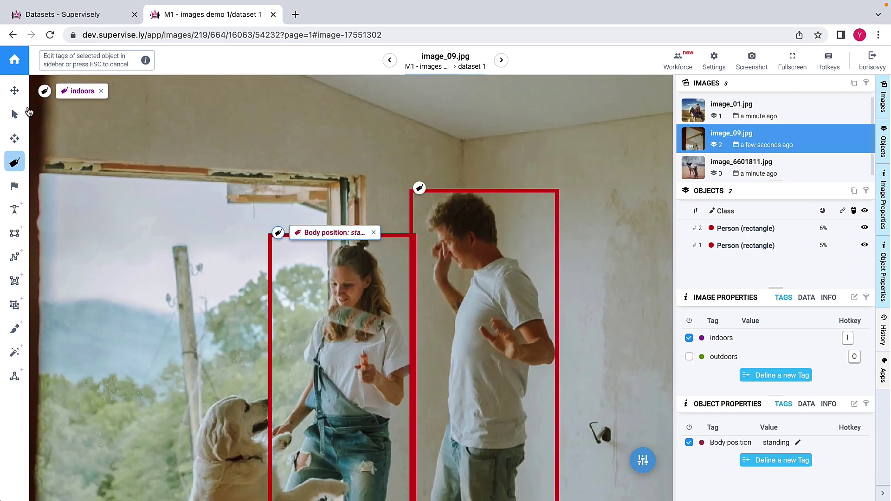
Tag the man's Person box with Body position standing as well.
click(27, 113)
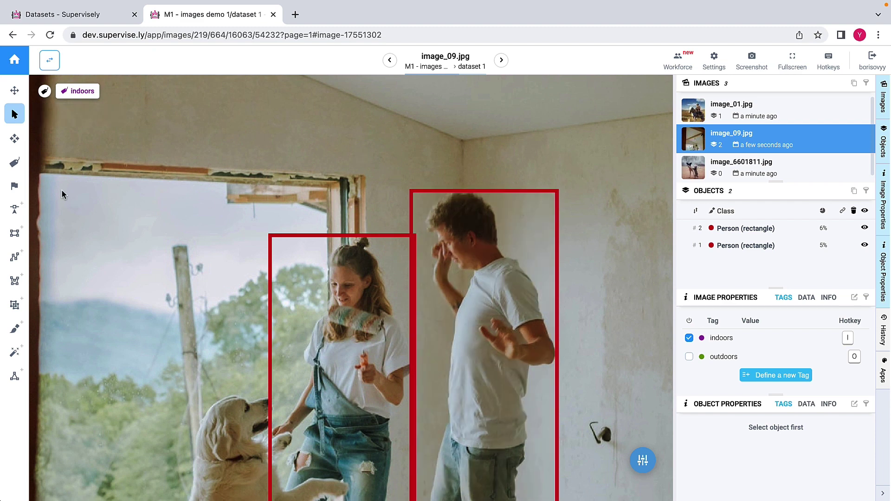
click(16, 162)
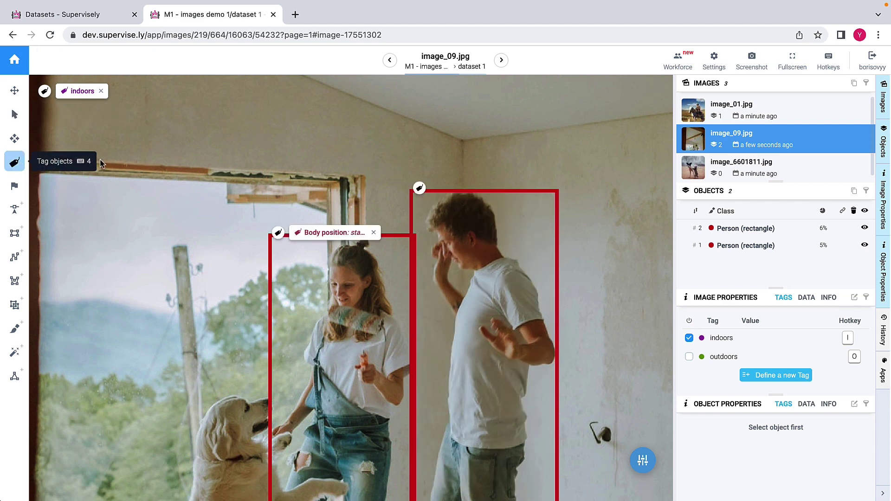
click(419, 188)
click(689, 444)
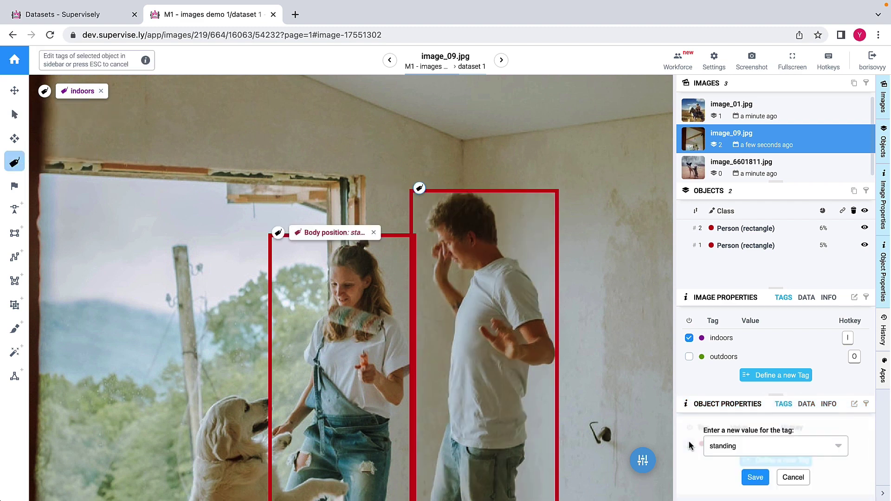
click(755, 477)
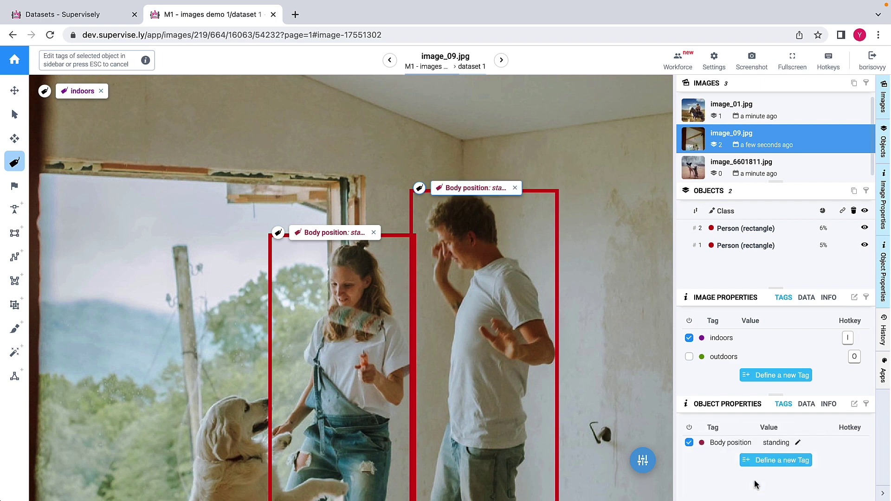
scroll(215, 280, down, 4)
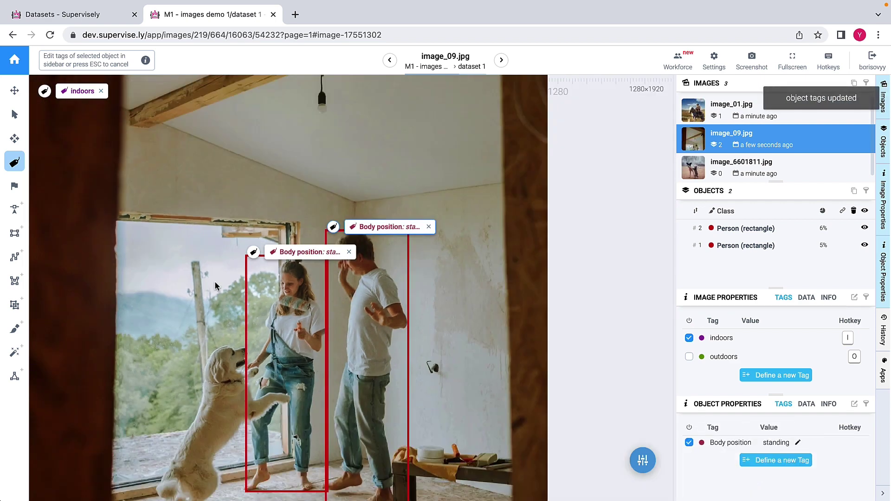